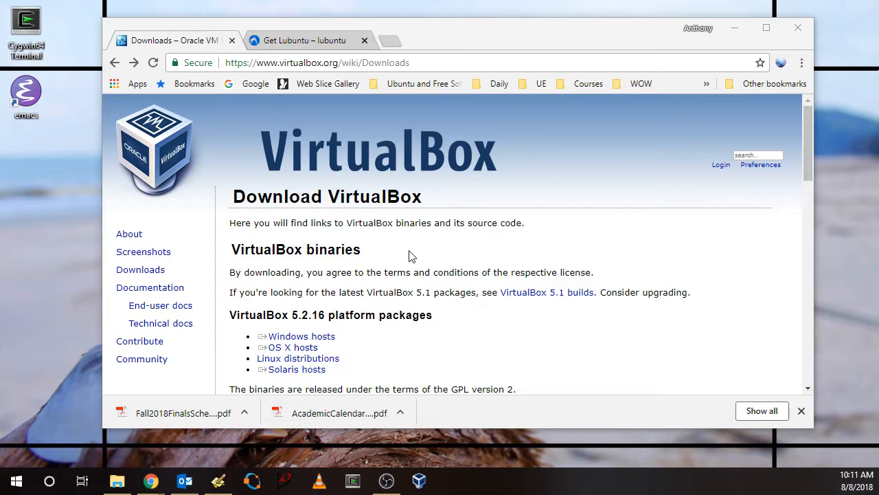
Examine the platform packages and Extension Pack sections on the VirtualBox downloads page
scroll(412, 253, down, 1)
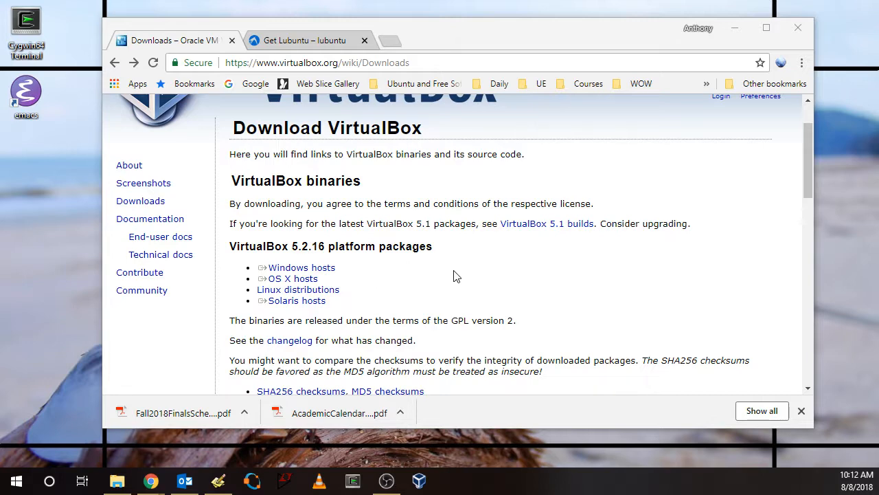
scroll(473, 277, down, 2)
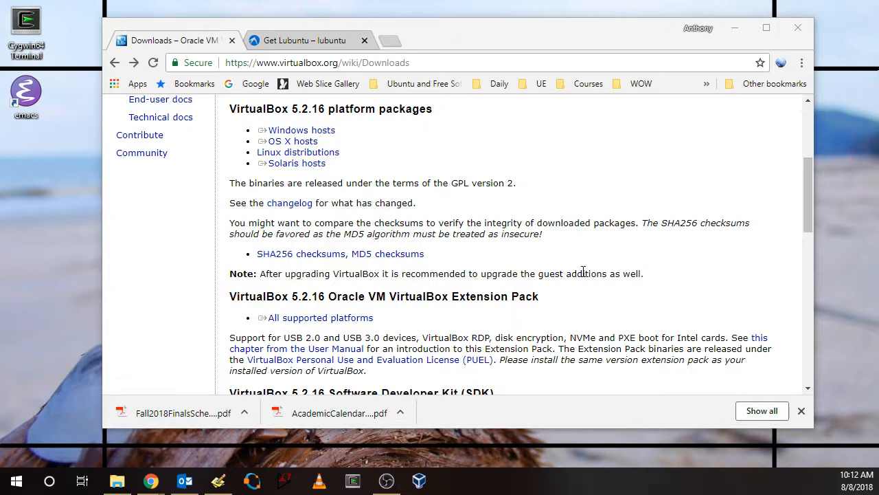
scroll(583, 272, up, 1)
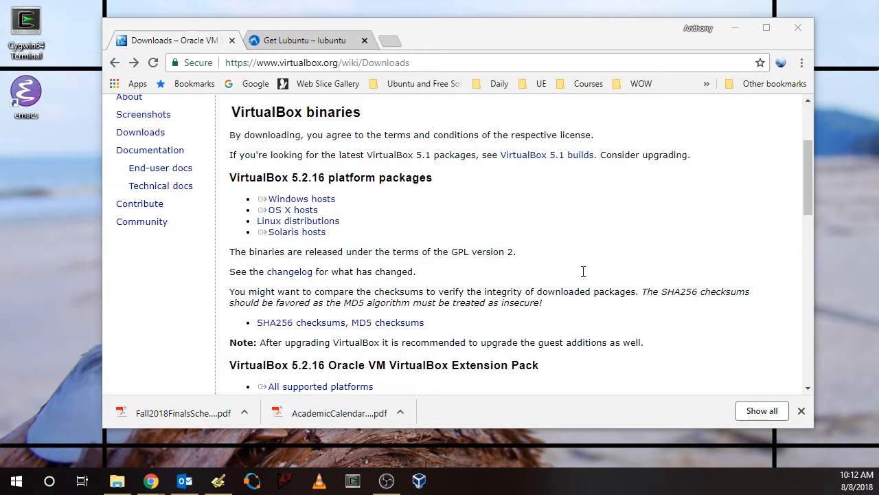
scroll(583, 272, up, 1)
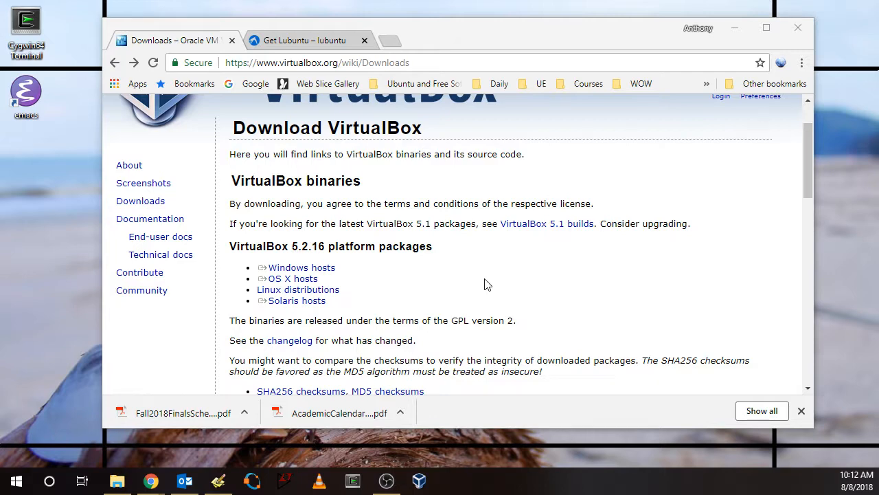
scroll(484, 283, down, 2)
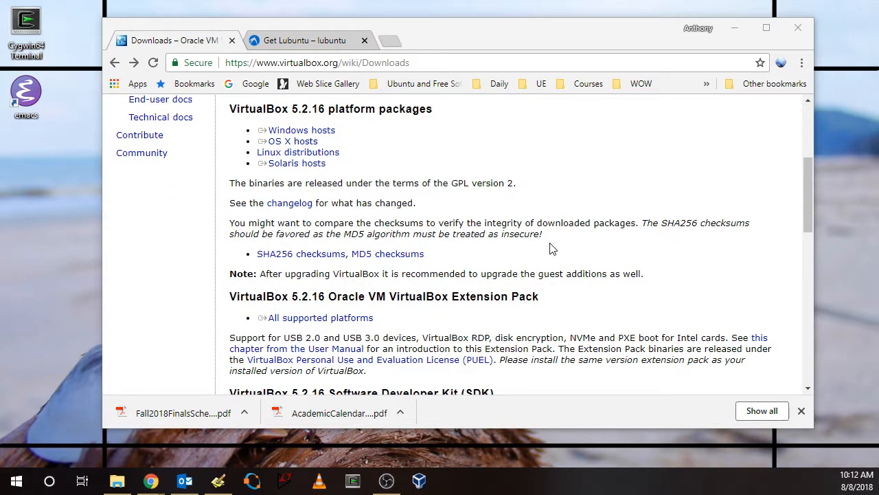
scroll(550, 248, up, 3)
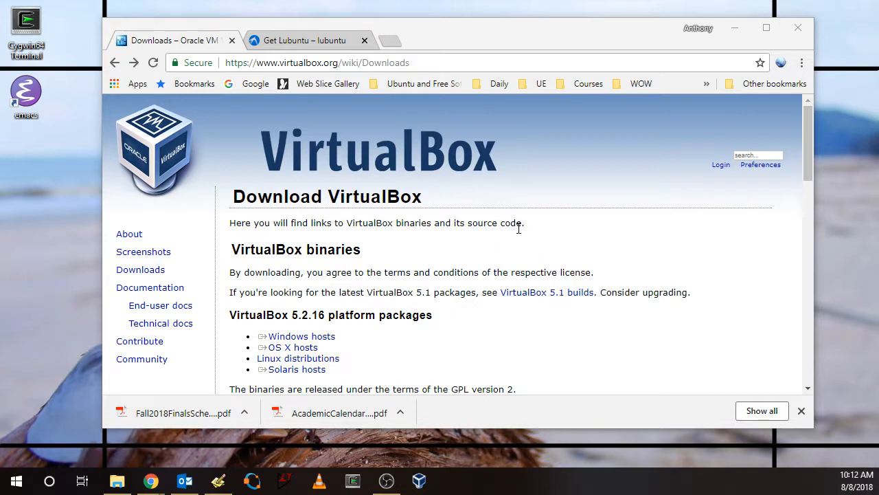
Review the Lubuntu 18.04 download options, including Desktop 64-bit, on the Get Lubuntu page
click(320, 44)
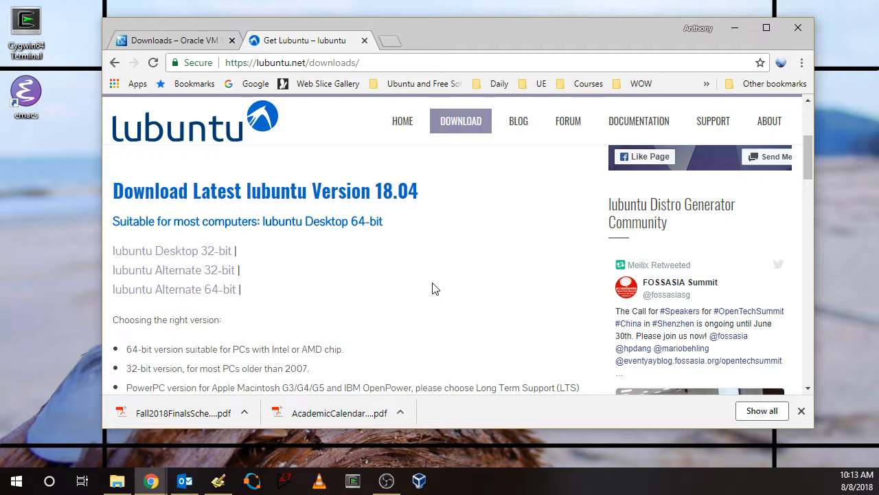
scroll(433, 289, down, 1)
scroll(433, 289, up, 2)
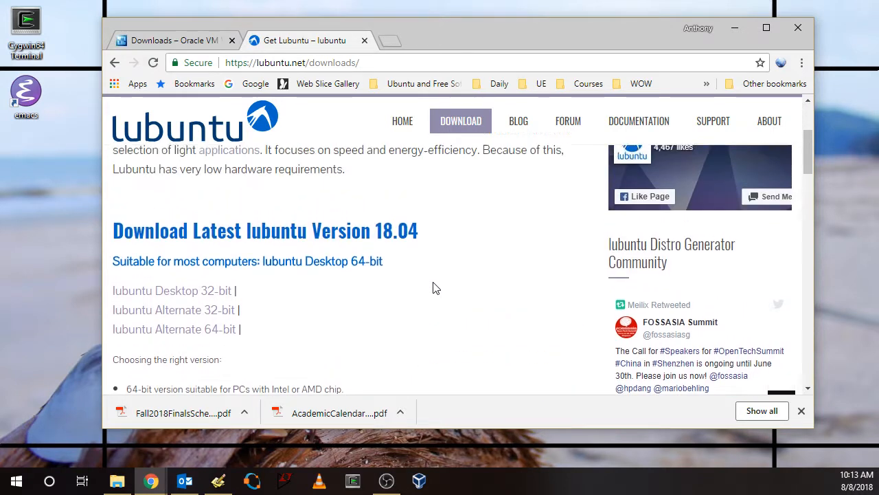
scroll(368, 290, up, 2)
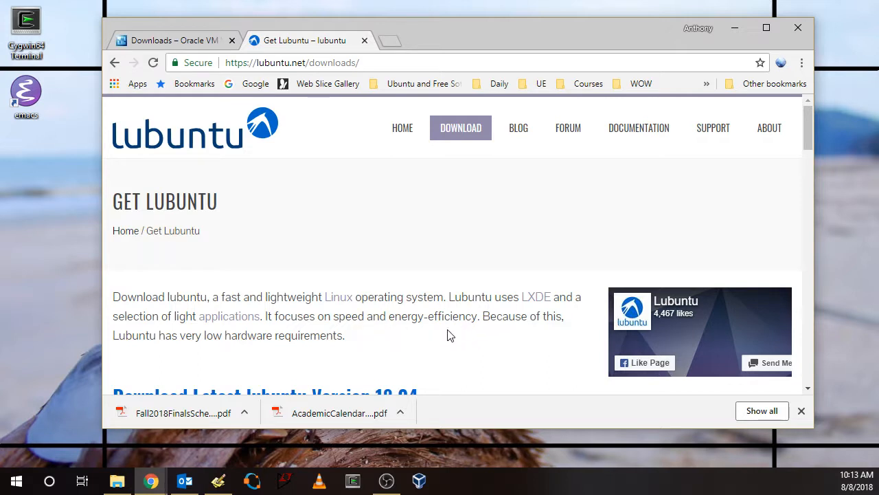
scroll(454, 329, down, 1)
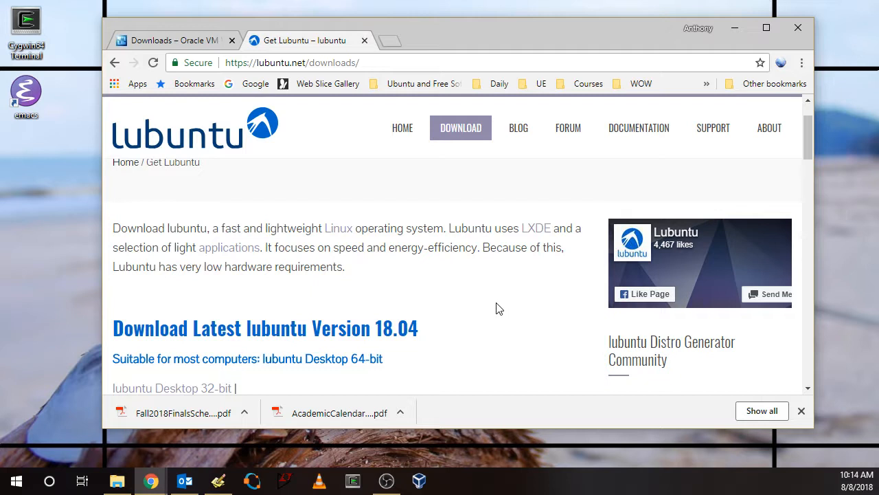
scroll(495, 305, down, 1)
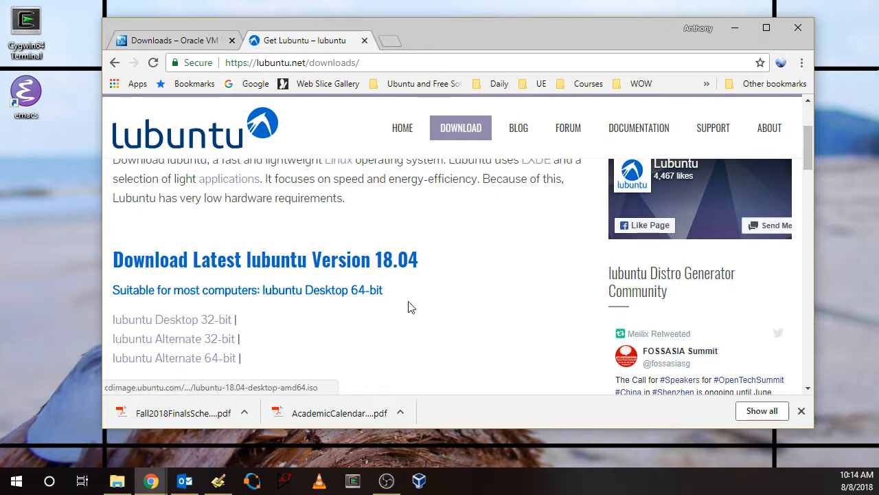
Check the Downloads folder for the Lubuntu disc image and minimize the folder and browser windows
click(117, 482)
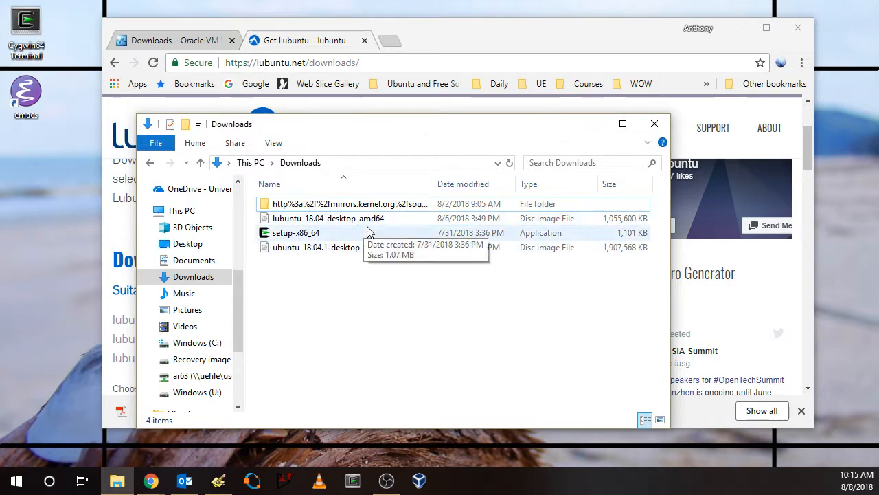
click(593, 129)
click(734, 28)
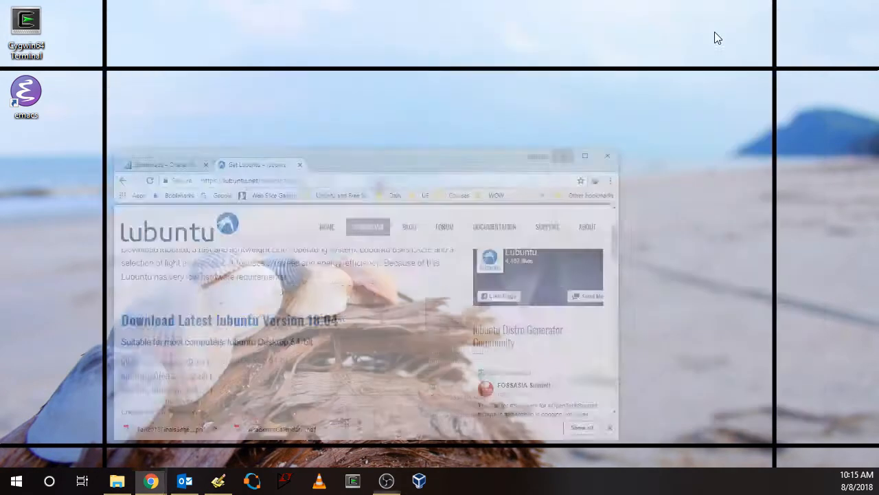
Switch to Oracle VM VirtualBox Manager and start creating a new virtual machine
click(419, 481)
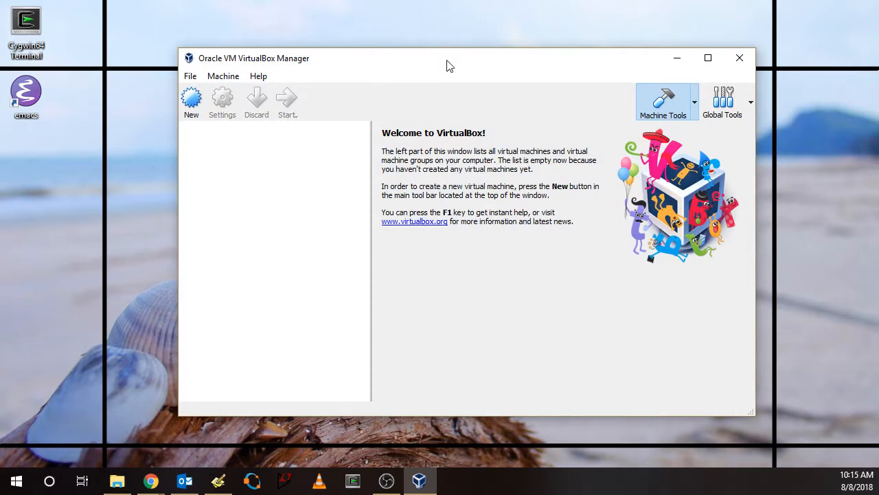
drag(445, 59, 380, 58)
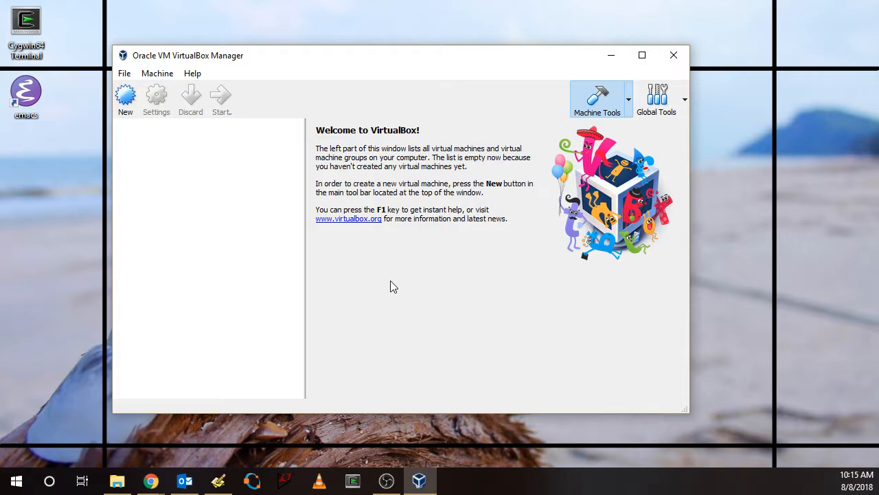
click(126, 100)
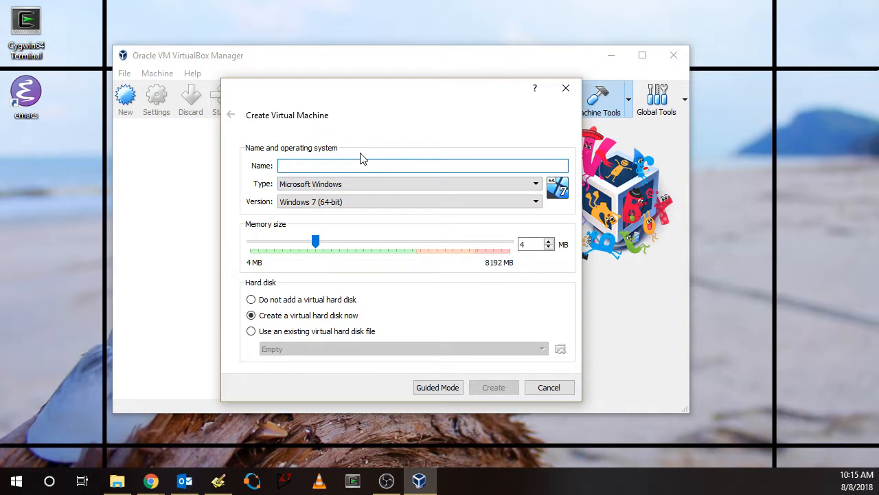
text(Lubu)
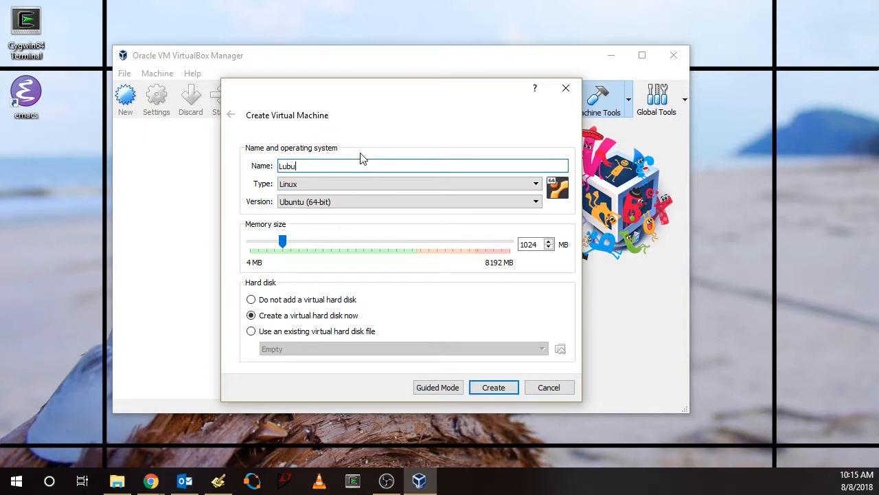
text(ntu)
text(8.04)
In guided mode, name the virtual machine Lubuntu 18.04 and accept the 1024 MB memory size
click(446, 388)
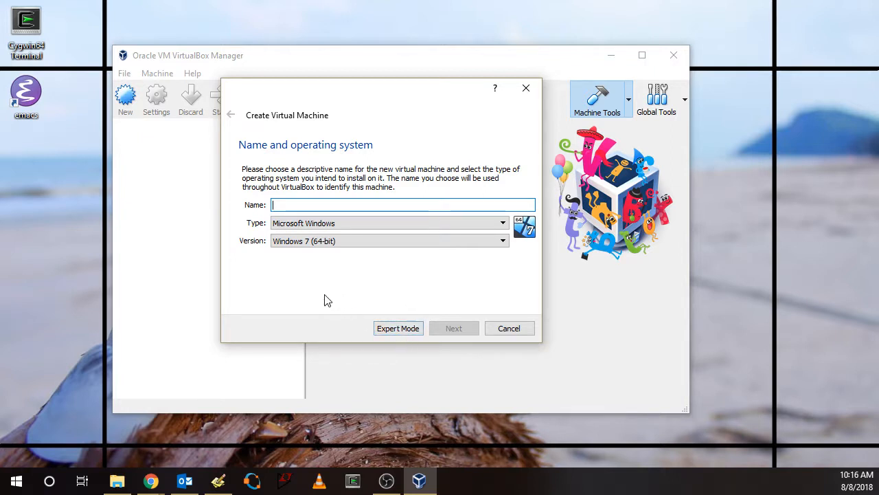
text(Lubuntu)
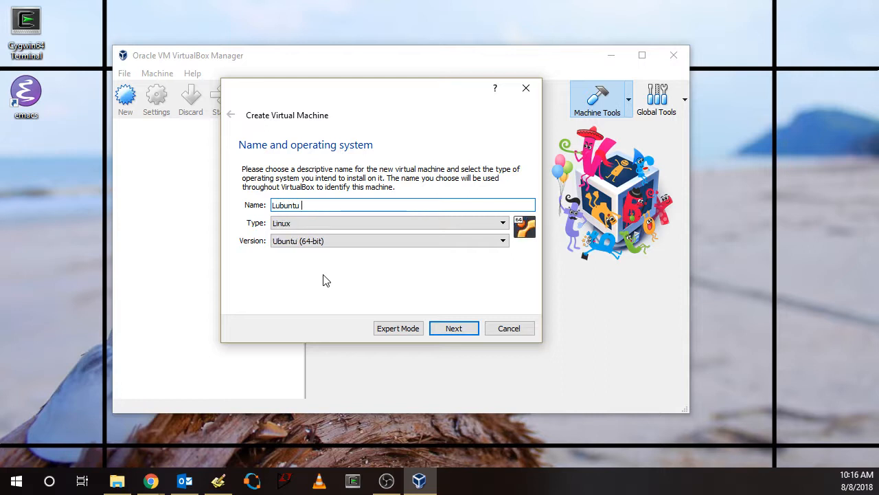
text( 18.04)
click(462, 334)
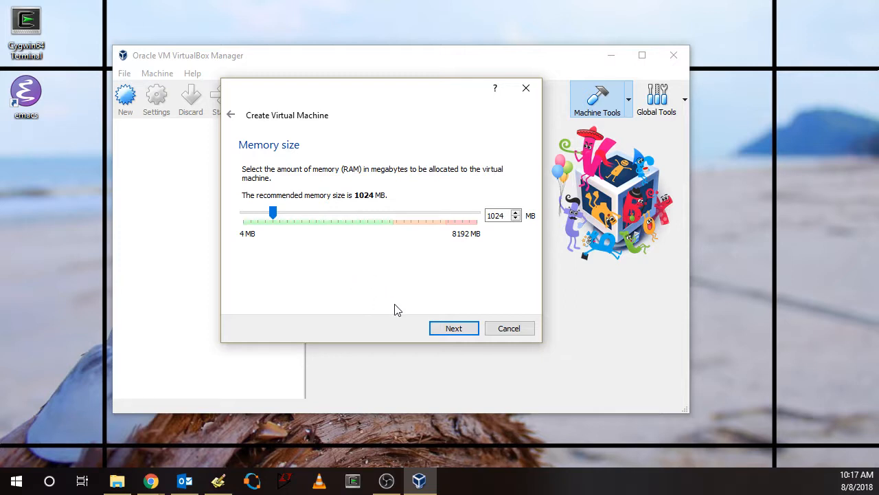
click(453, 329)
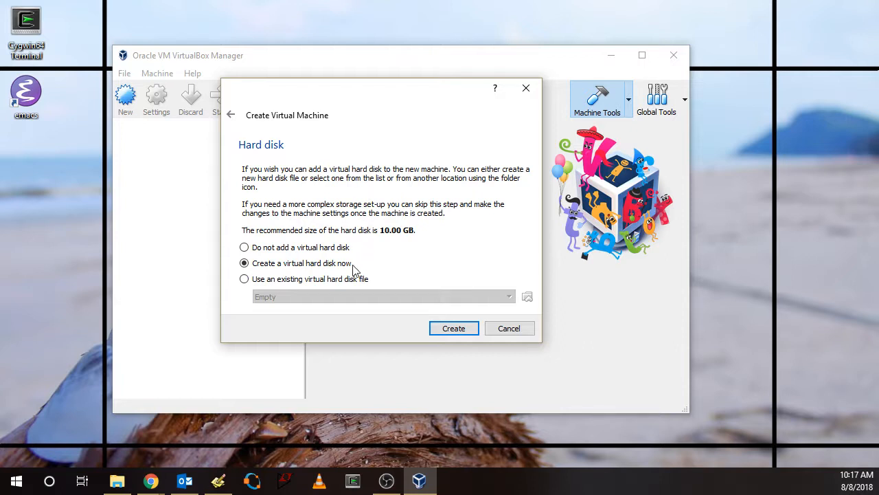
Create a new dynamically allocated VDI virtual hard disk of 25 GB for the machine
click(457, 330)
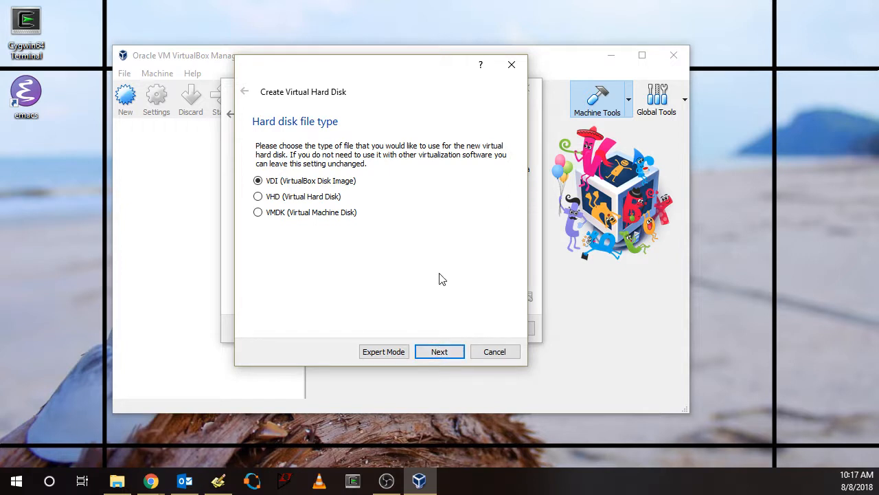
click(438, 354)
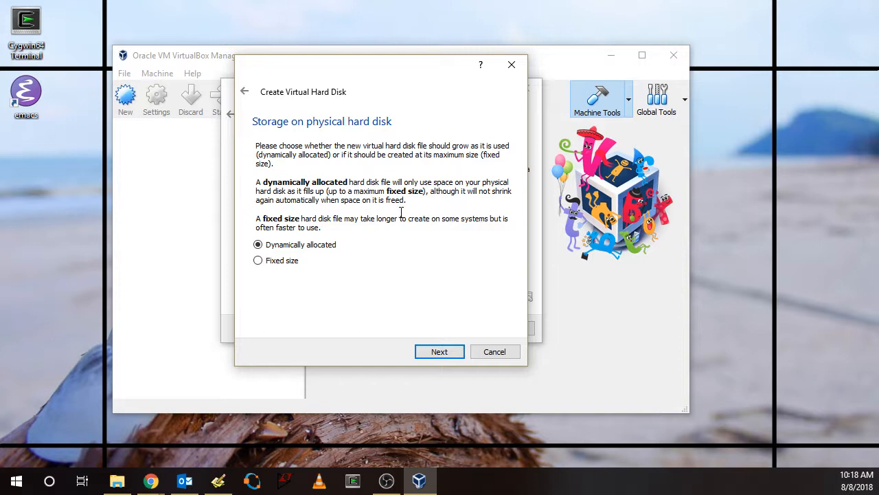
click(439, 353)
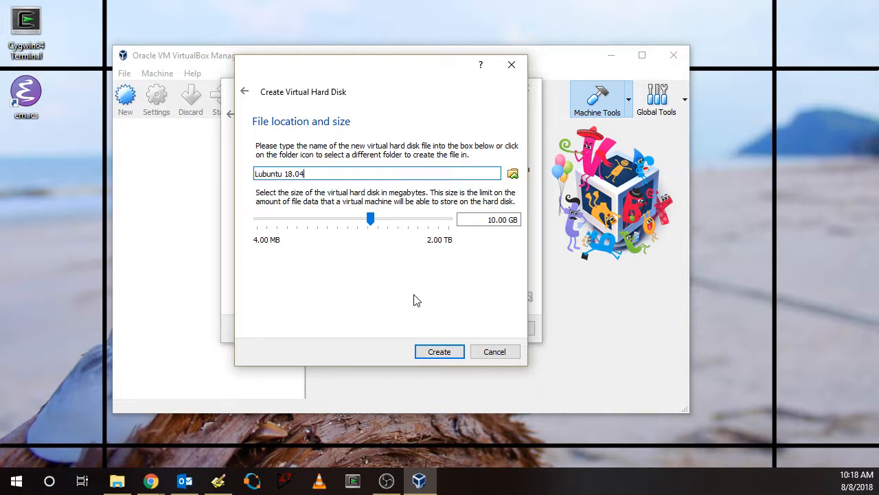
click(491, 220)
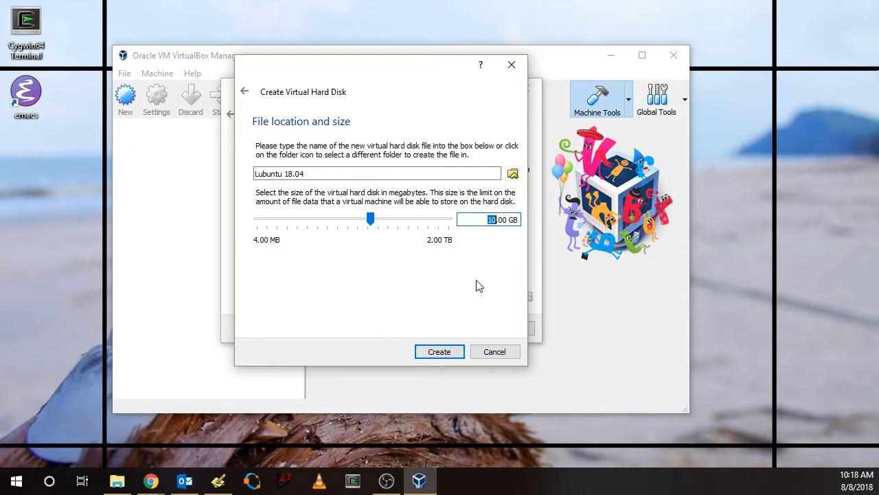
text(25)
click(437, 352)
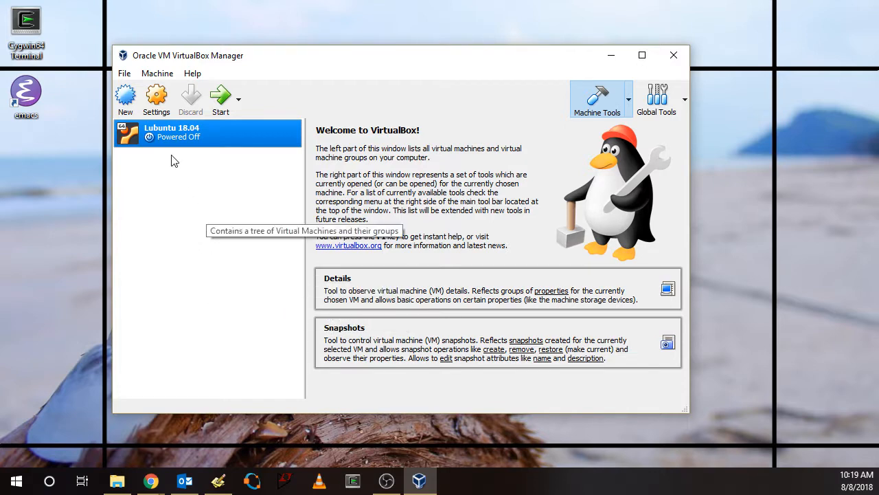
Open the Lubuntu 18.04 machine's settings and review its motherboard and processor configuration
click(156, 98)
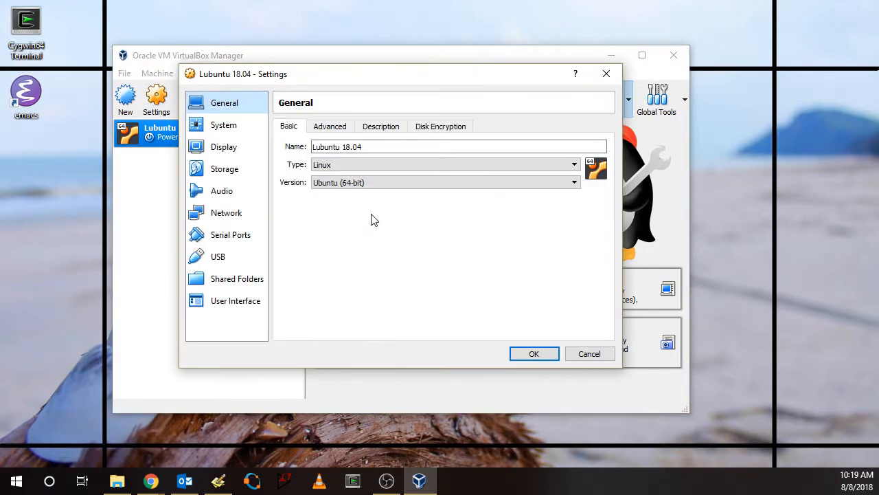
click(231, 130)
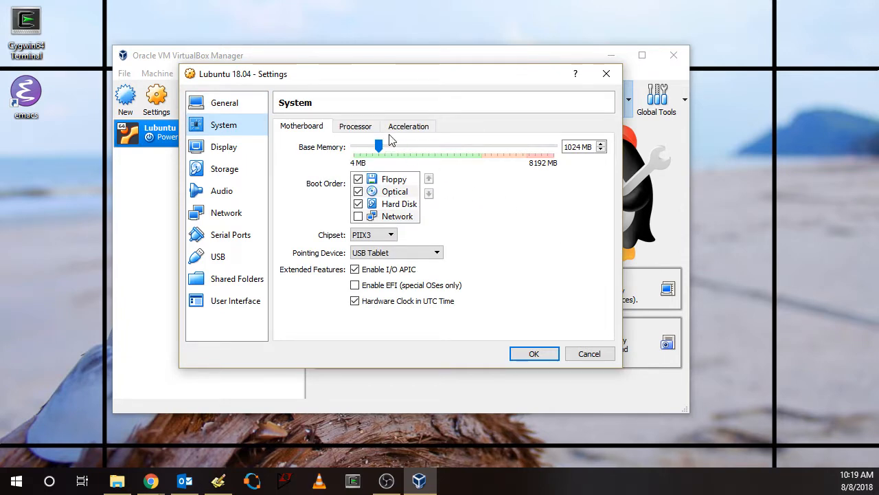
click(356, 127)
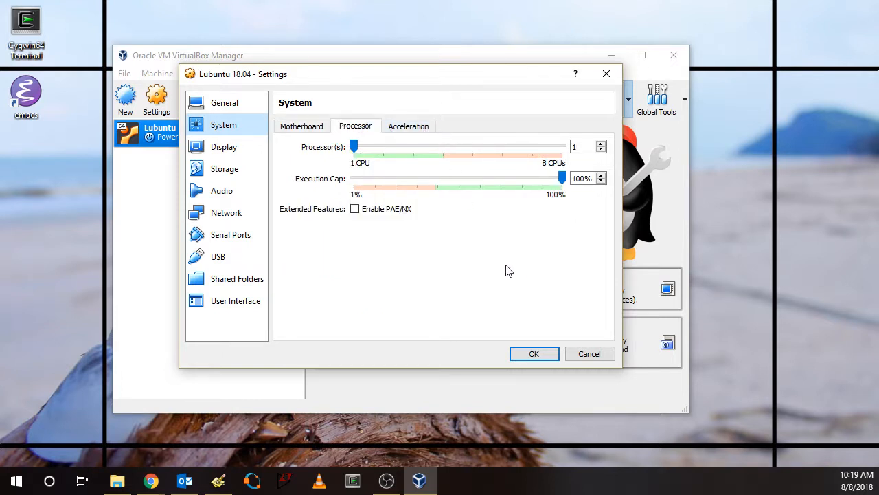
Load the lubuntu-18.04-desktop-amd64 image from Downloads into the empty optical drive on the IDE controller
click(226, 169)
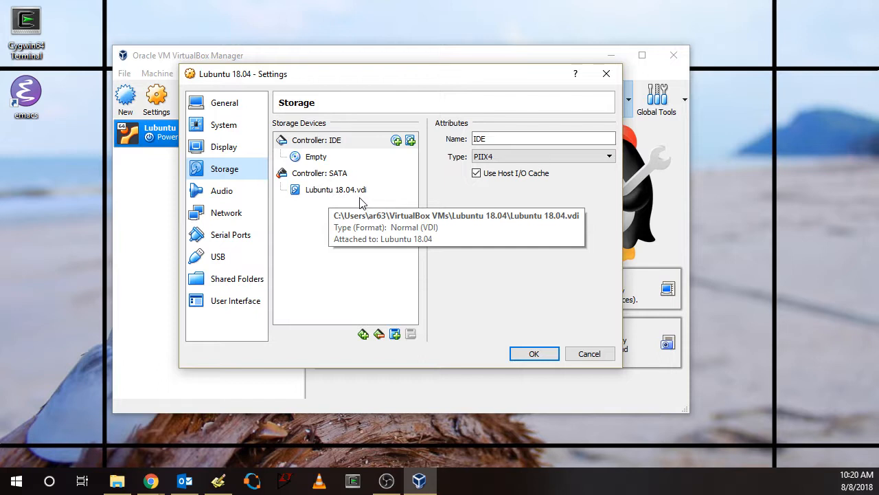
click(320, 157)
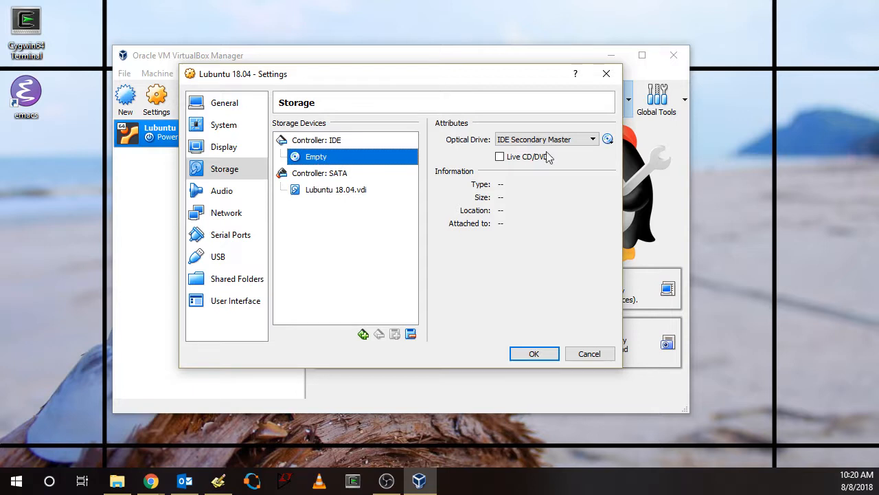
click(608, 140)
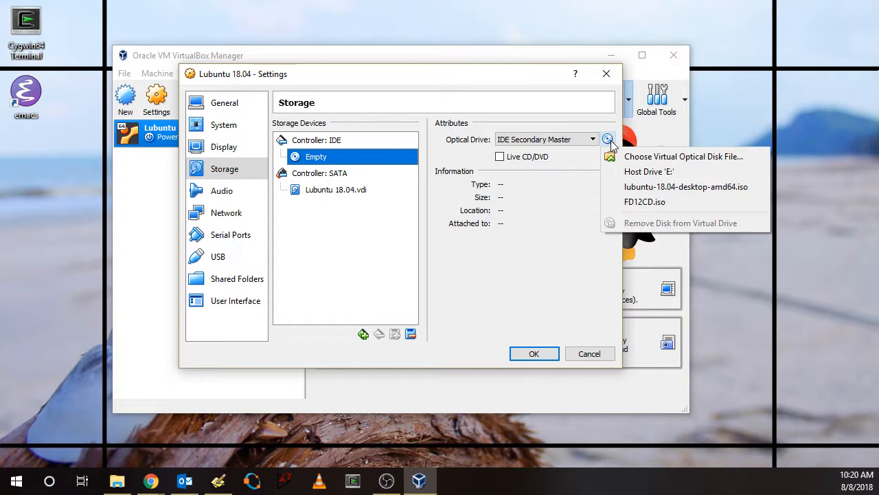
click(649, 157)
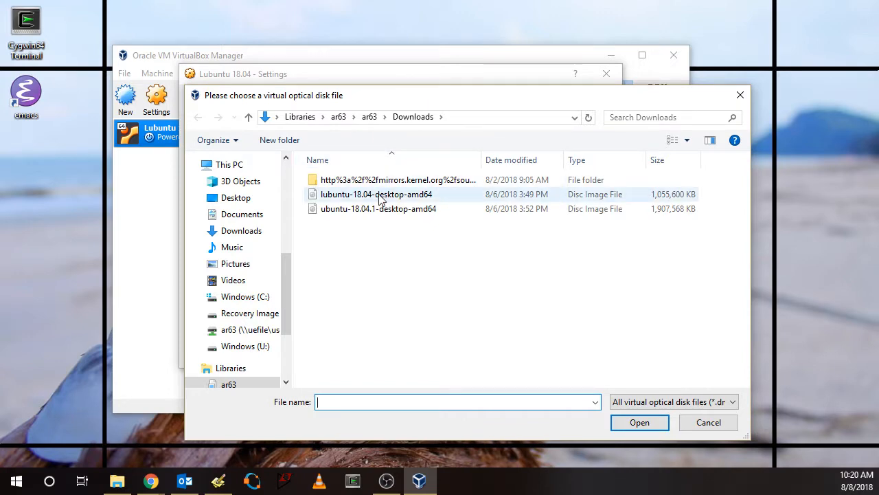
click(380, 197)
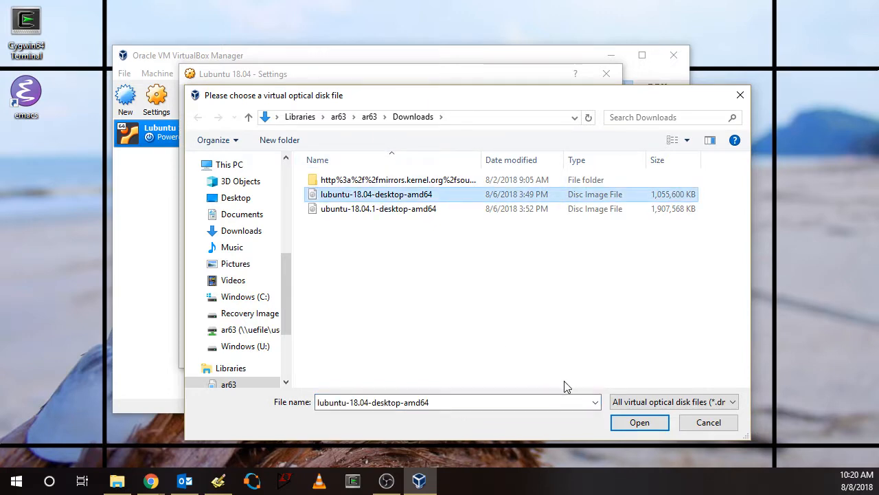
click(634, 422)
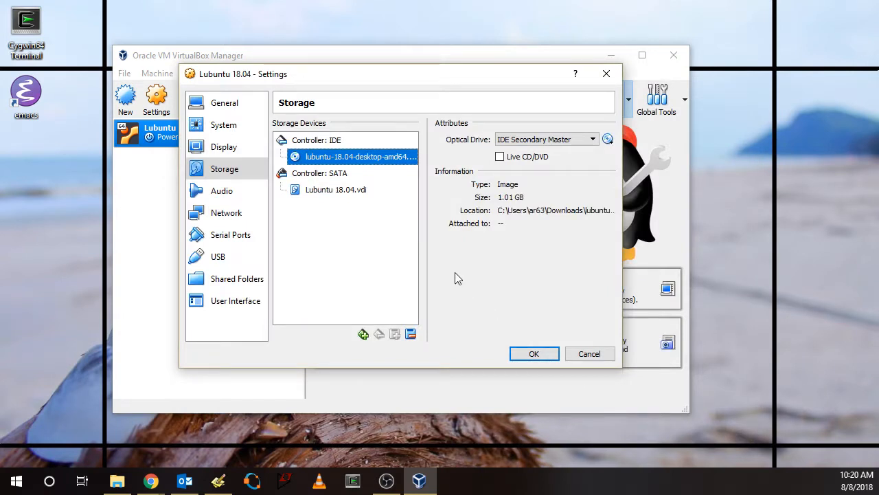
Review the machine's general and motherboard settings, and save the machine's configuration
click(226, 106)
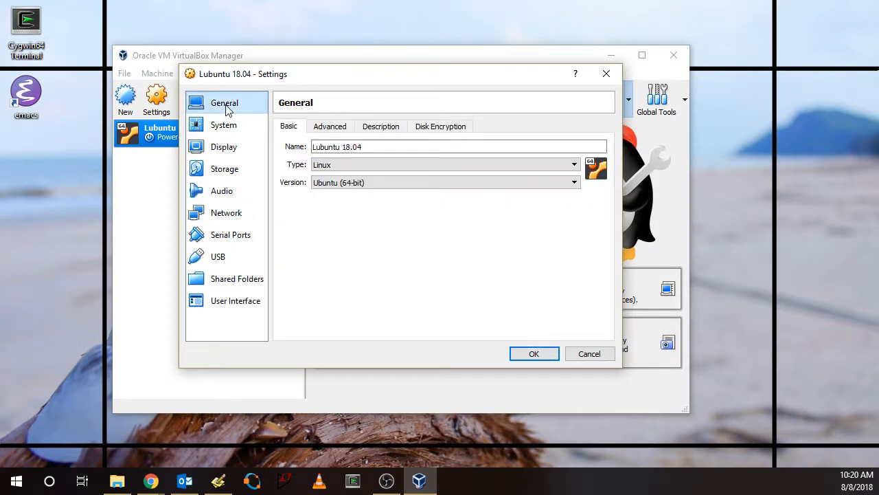
click(223, 128)
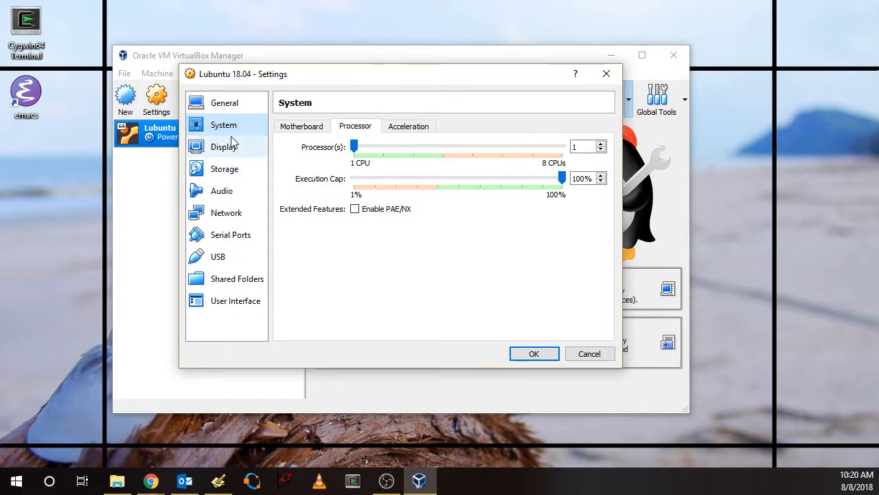
click(309, 129)
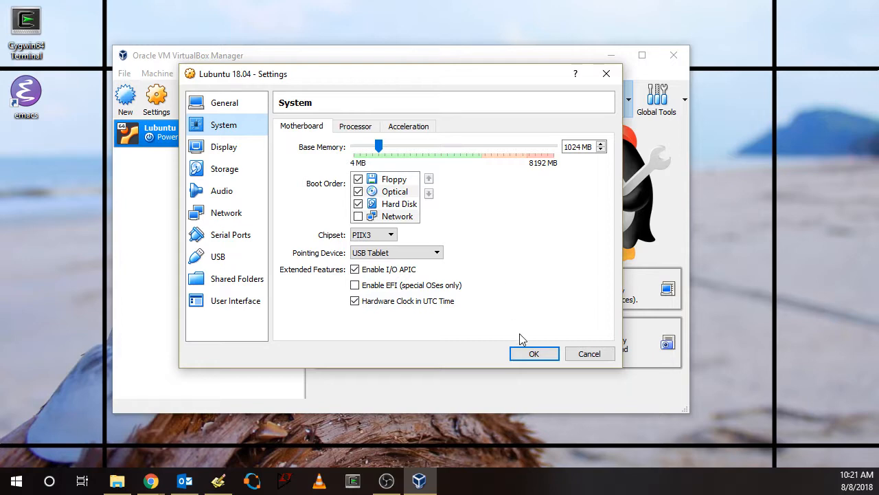
click(532, 353)
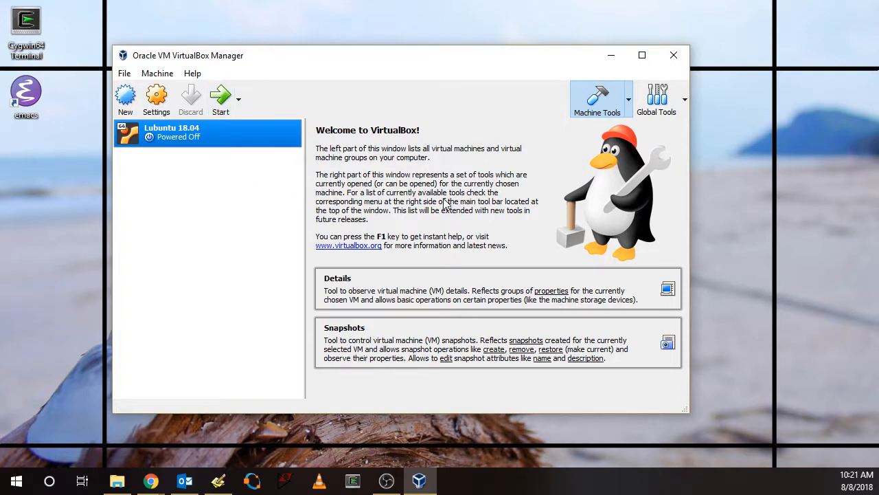
Start the Lubuntu 18.04 machine, choose English as the boot language, and launch Install Lubuntu
click(220, 98)
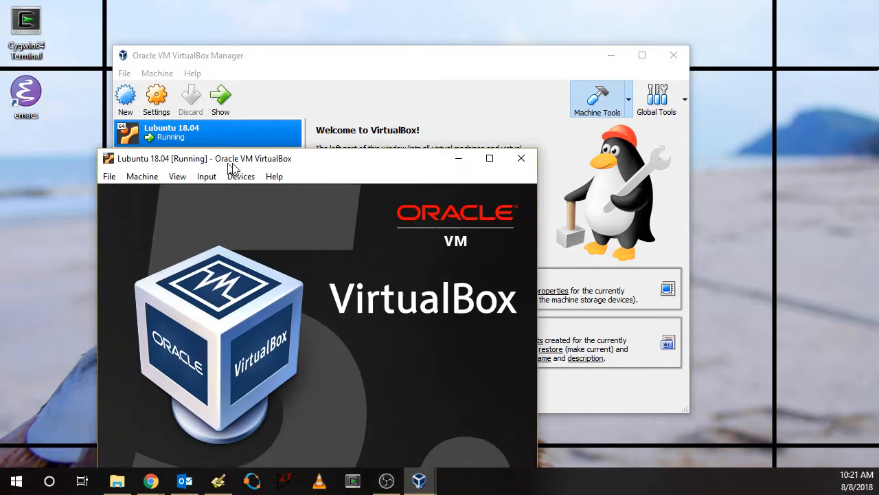
drag(231, 169, 364, 60)
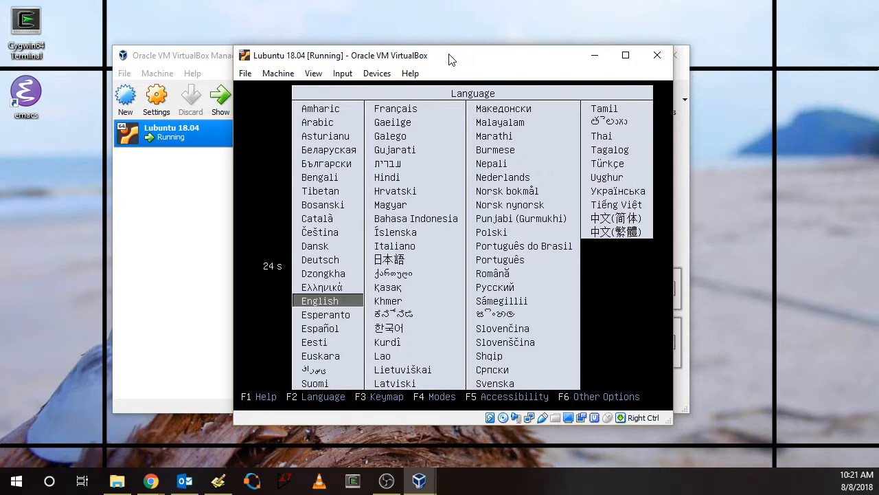
key(Return)
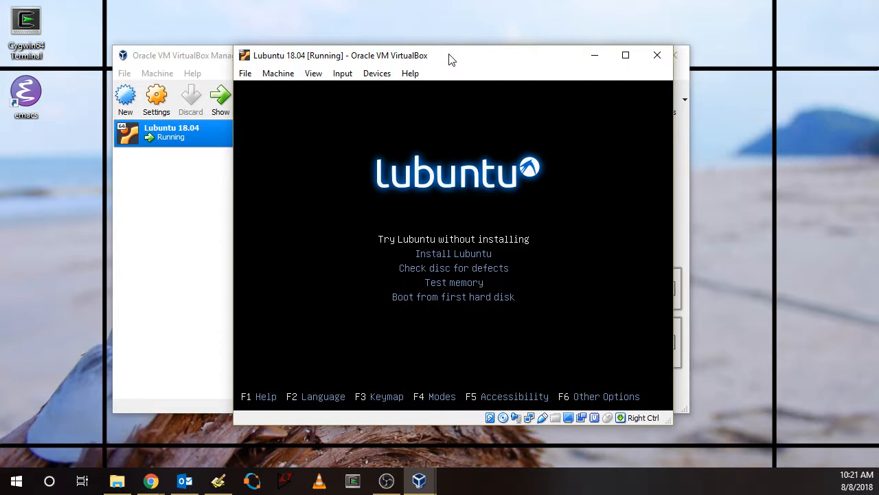
key(Down)
key(Return)
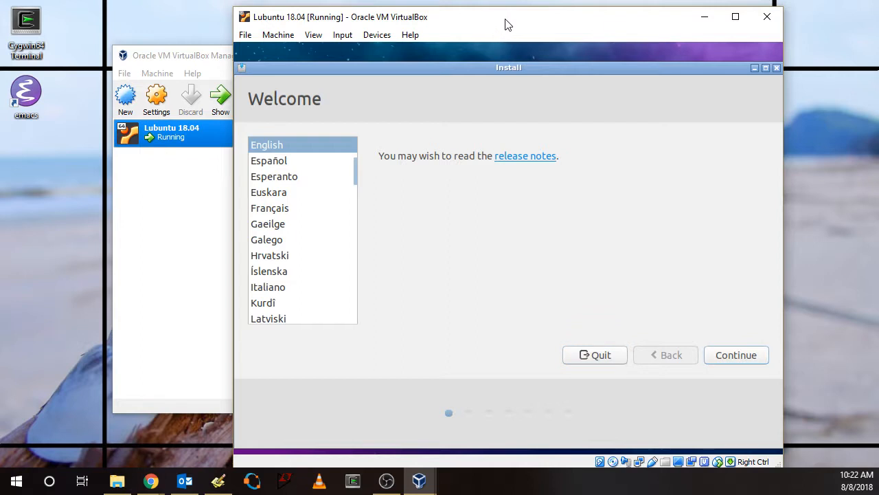
Accept English as the installer language and English (US) as the keyboard layout
drag(505, 25, 458, 14)
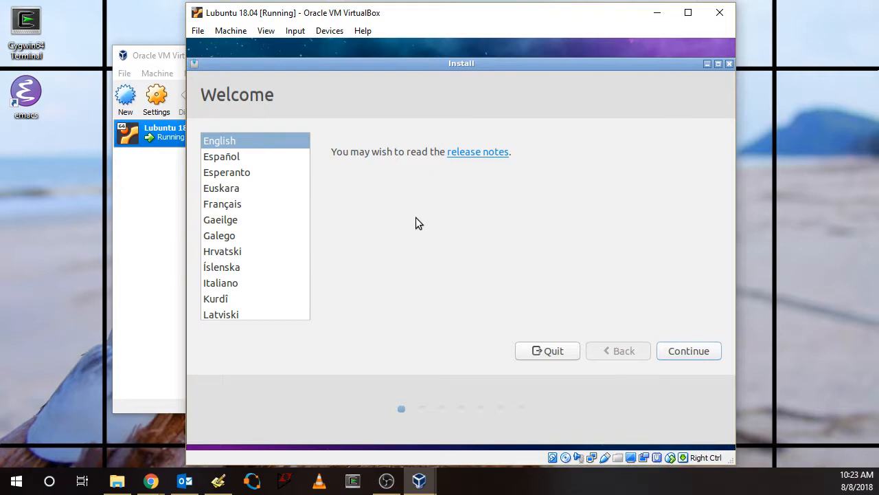
click(691, 352)
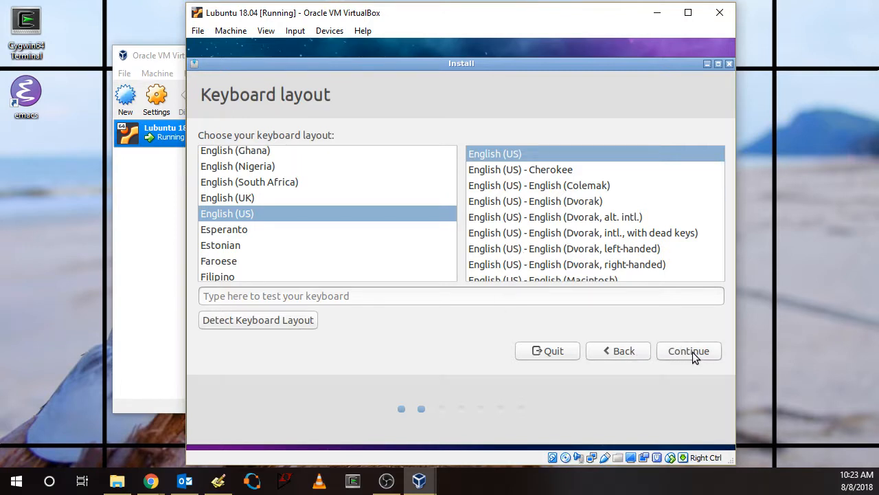
click(692, 352)
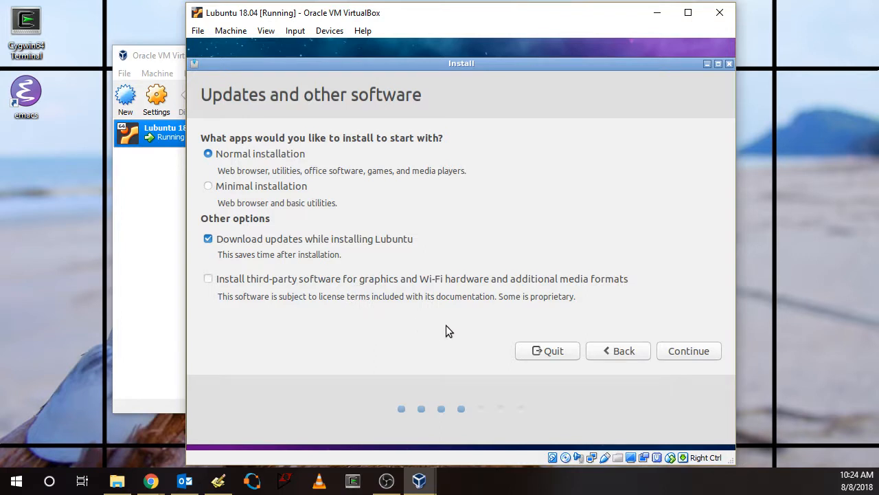
Accept a normal installation with updates downloaded, choose to erase the disk and install Lubuntu, and write the partition changes to the disk
click(689, 352)
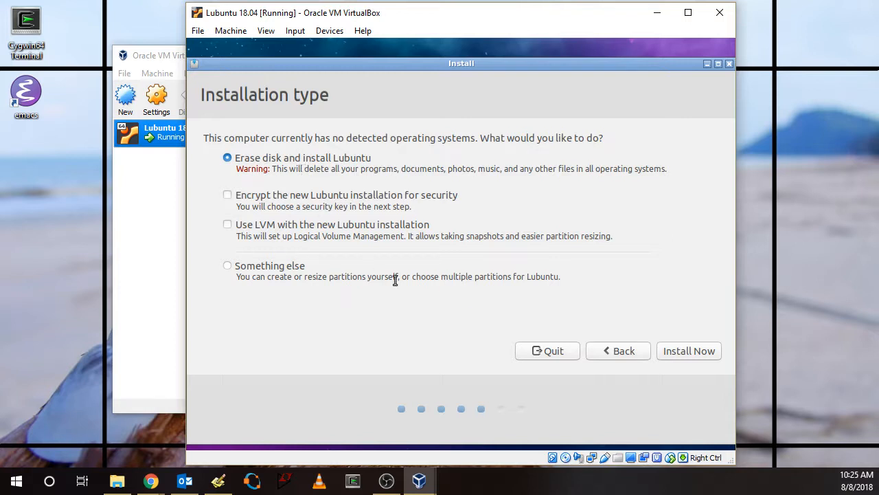
click(697, 349)
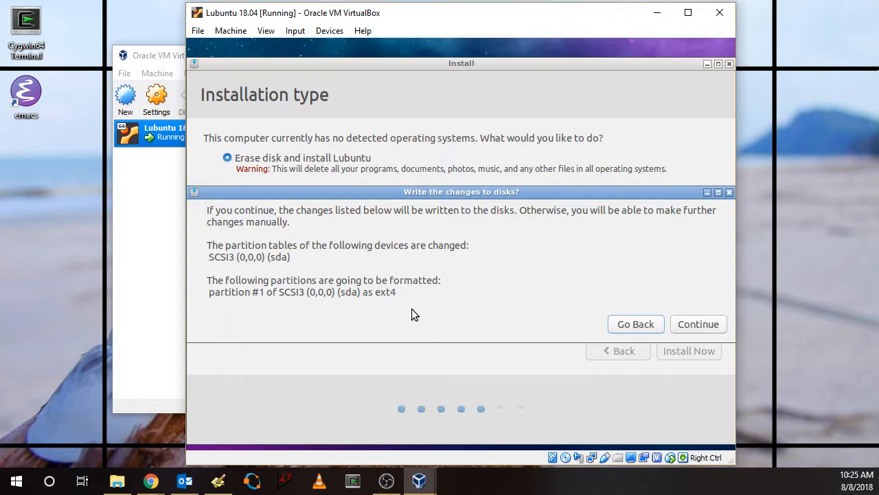
click(689, 323)
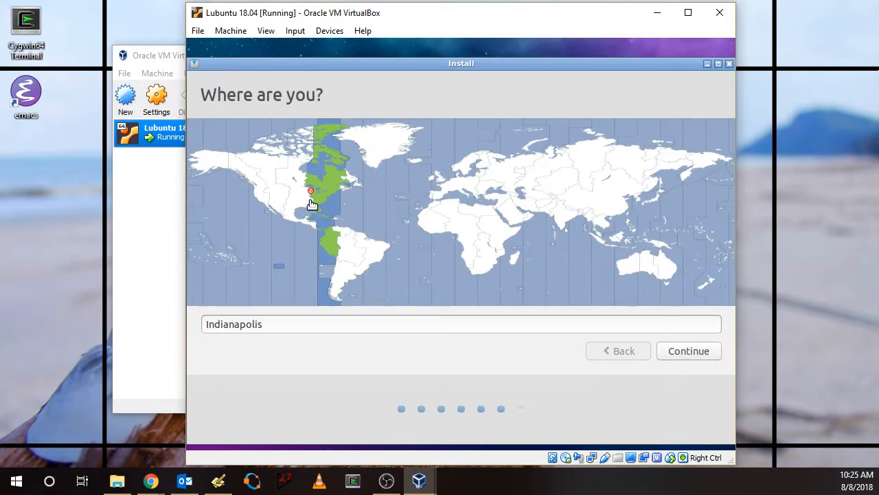
Set the installation's location to Evansville (Indiana, United States) and proceed to the user account details
click(307, 200)
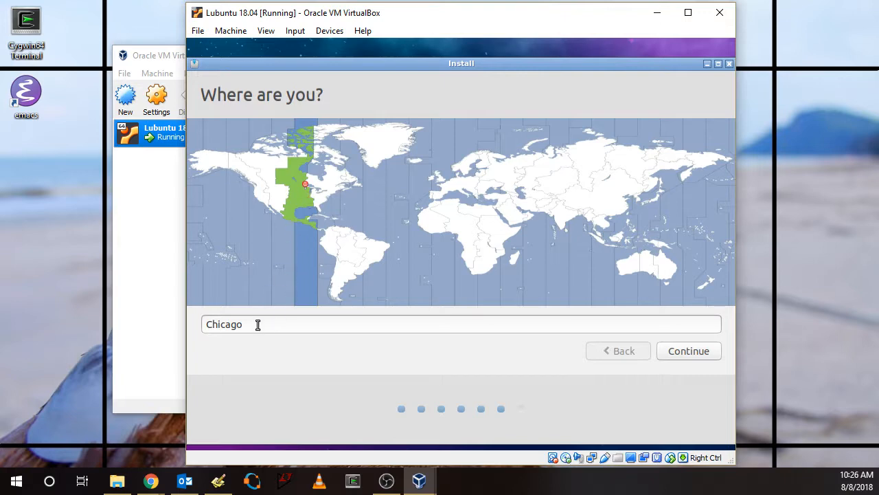
drag(257, 325, 200, 324)
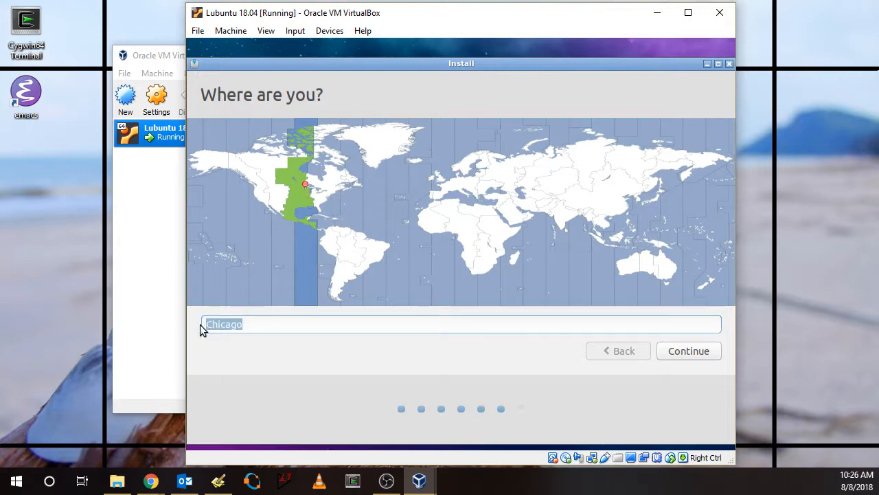
text(Evn)
key(BackSpace)
text(ansvi)
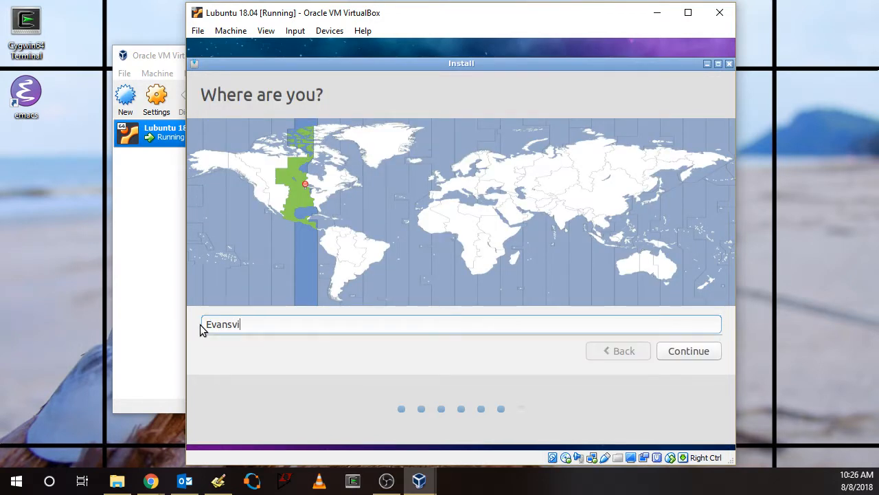
text(lle)
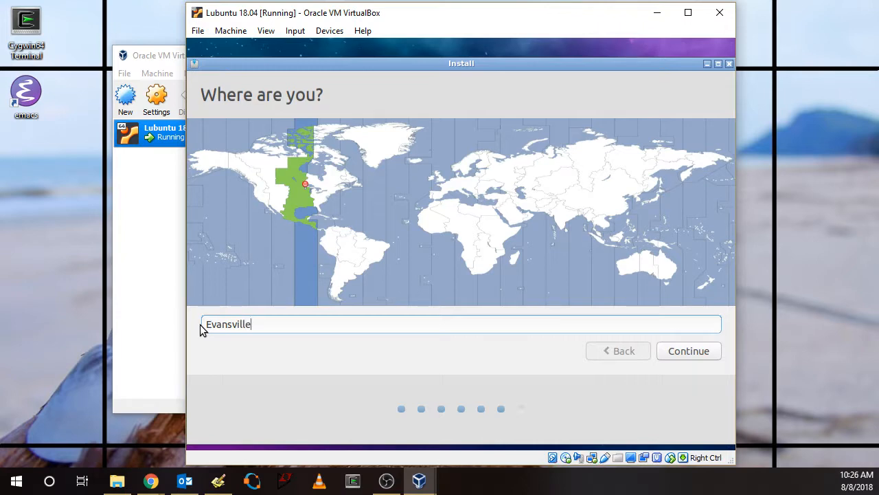
text(,)
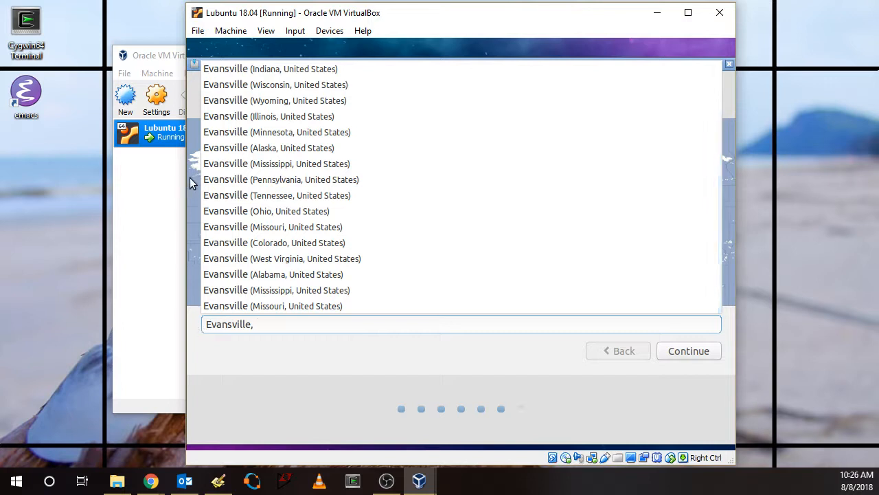
click(271, 71)
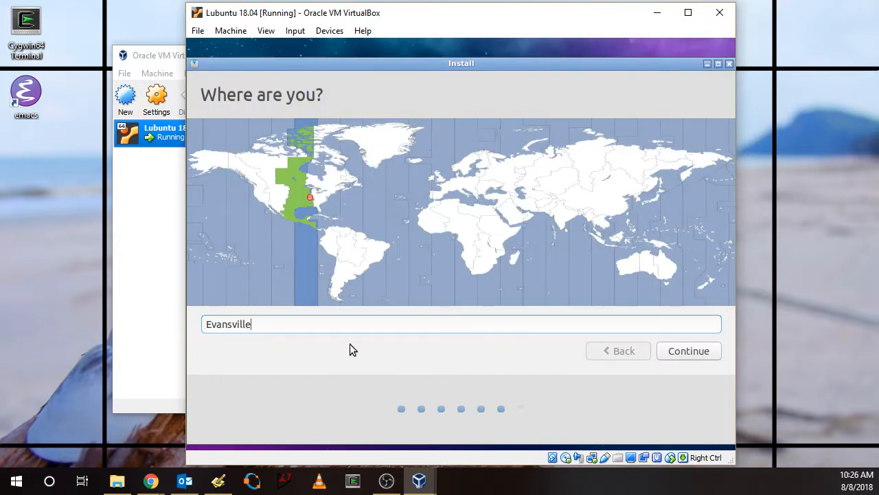
click(685, 351)
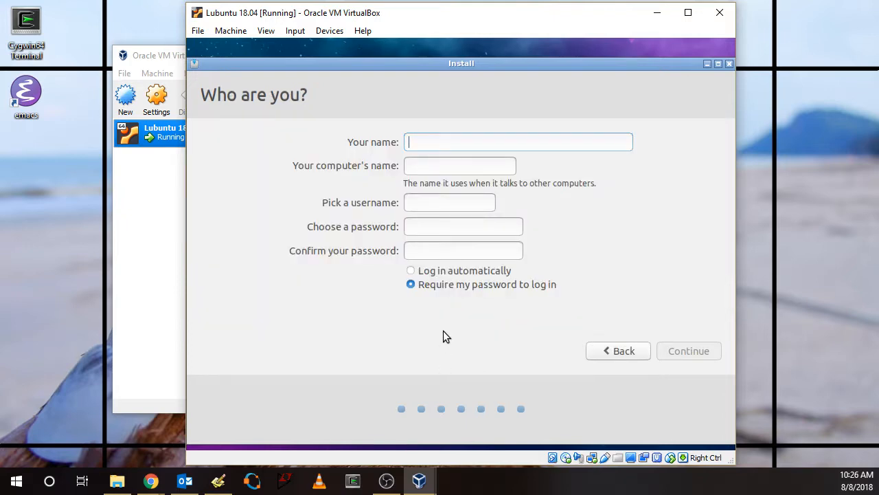
Enter the account holder's full name and change the suffix of the computer's name to Lubuntu
text(Tony Ric)
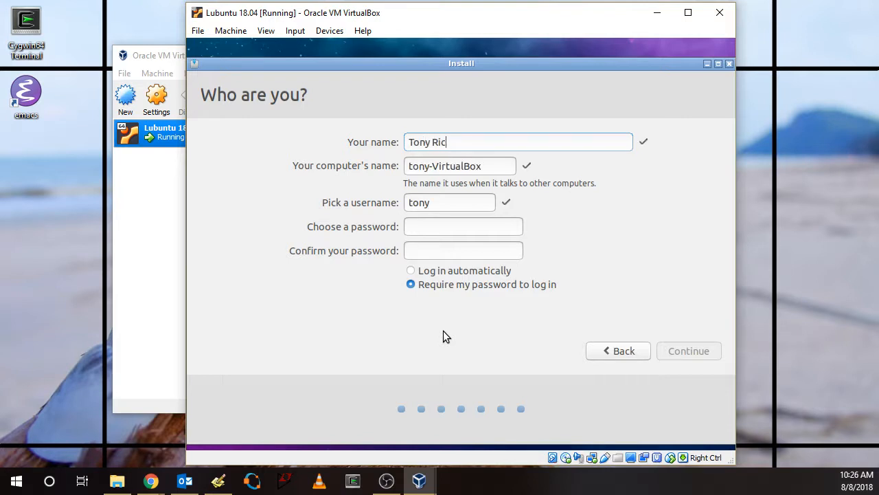
text(hardson)
drag(432, 166, 477, 167)
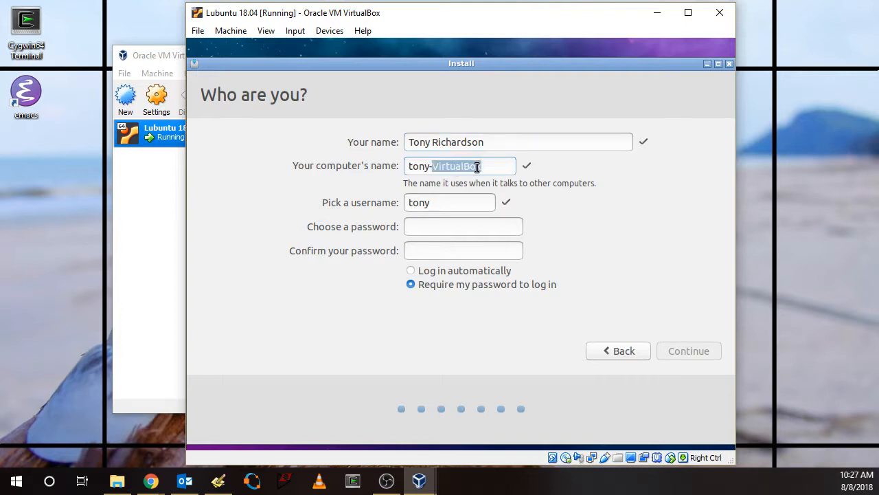
text(Lubuntu)
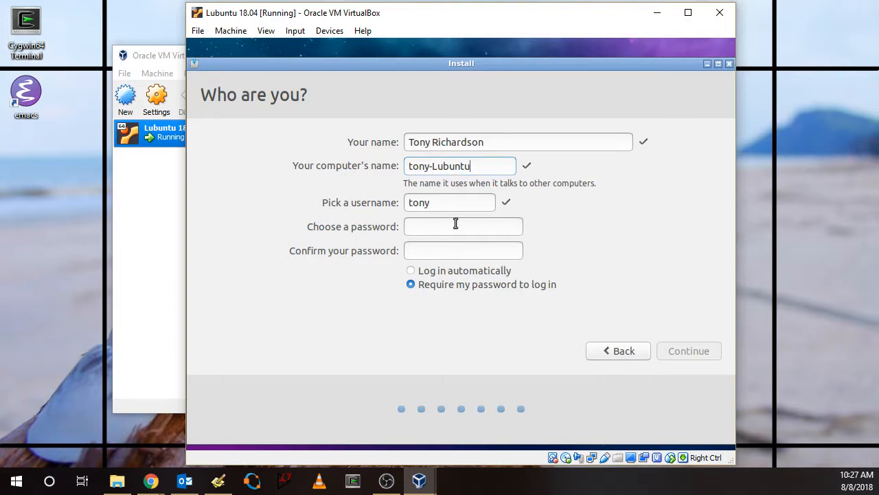
Enter and confirm the account password, keep the password required at login, and continue with the installation
click(481, 222)
text(•••••••)
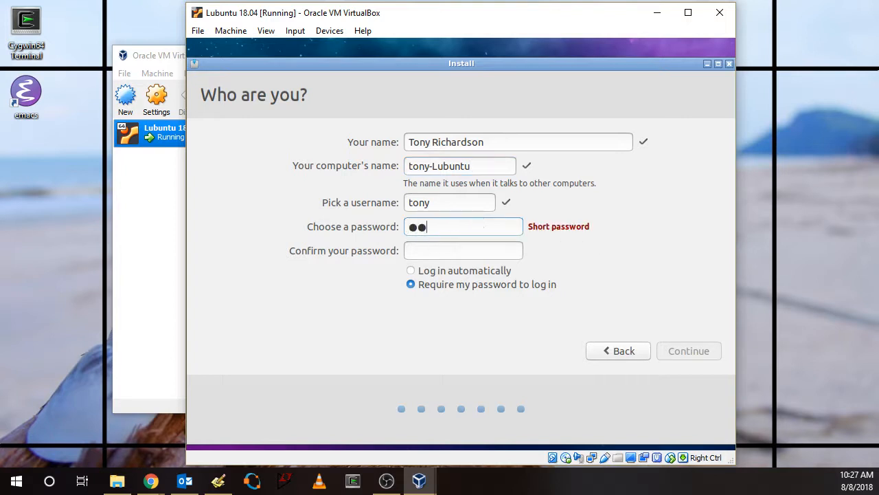
text(•)
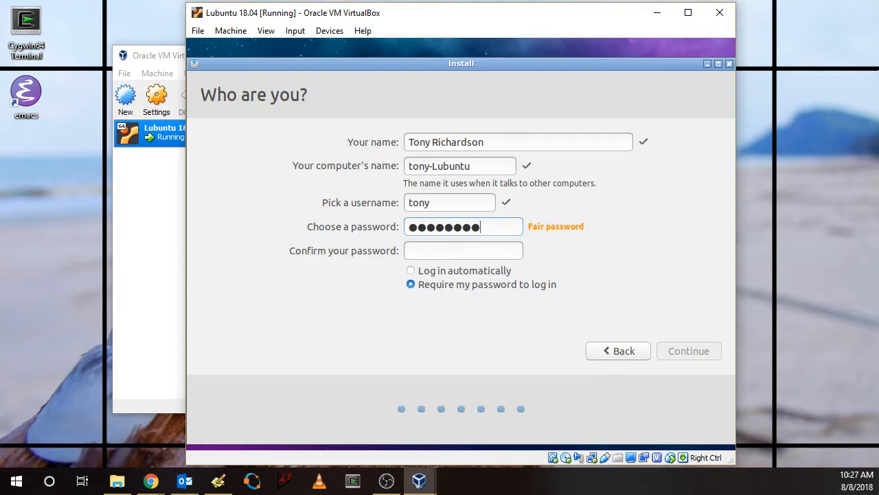
key(Tab)
text(••••••••)
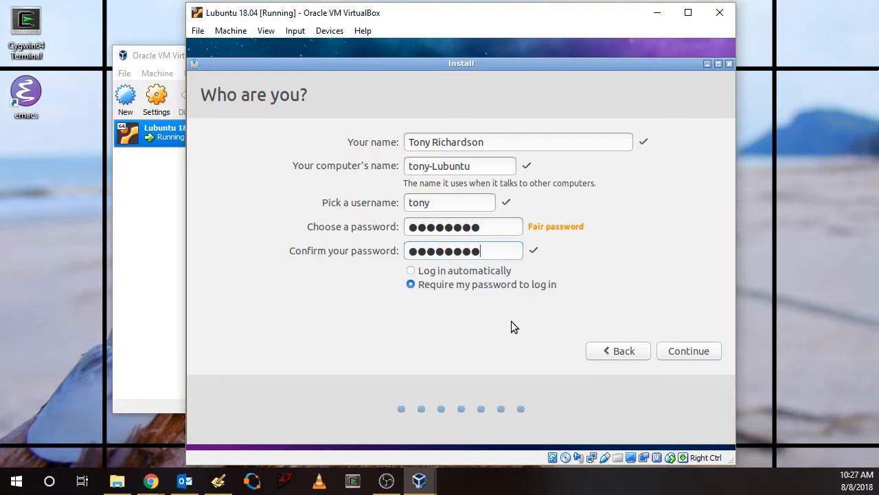
click(687, 351)
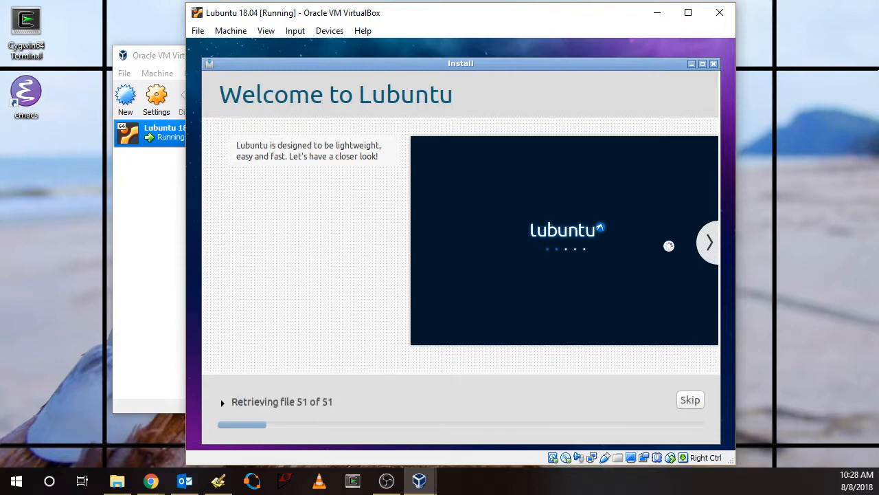
Look through the installer's slideshow about Lubuntu's features, included software and help resources while the installation runs
click(706, 249)
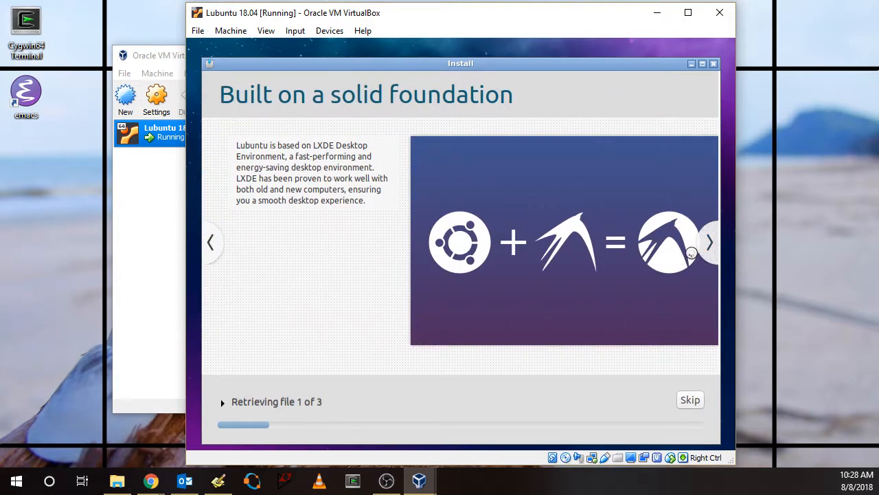
click(710, 247)
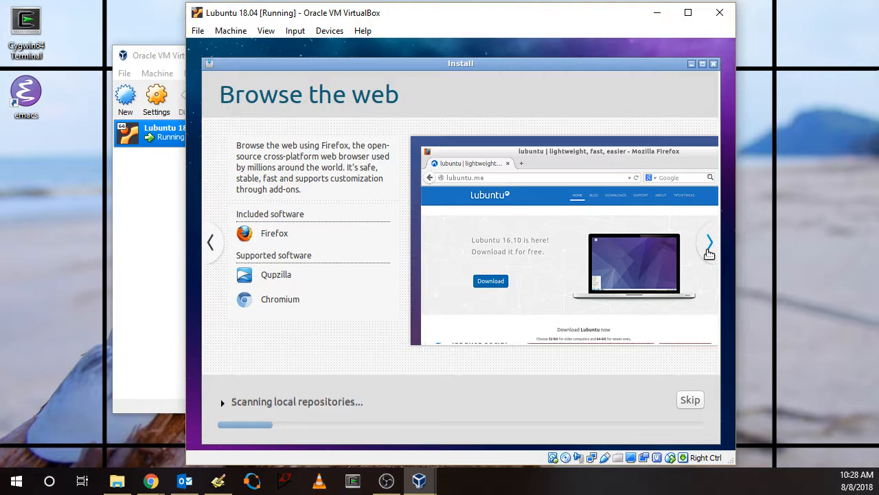
click(710, 254)
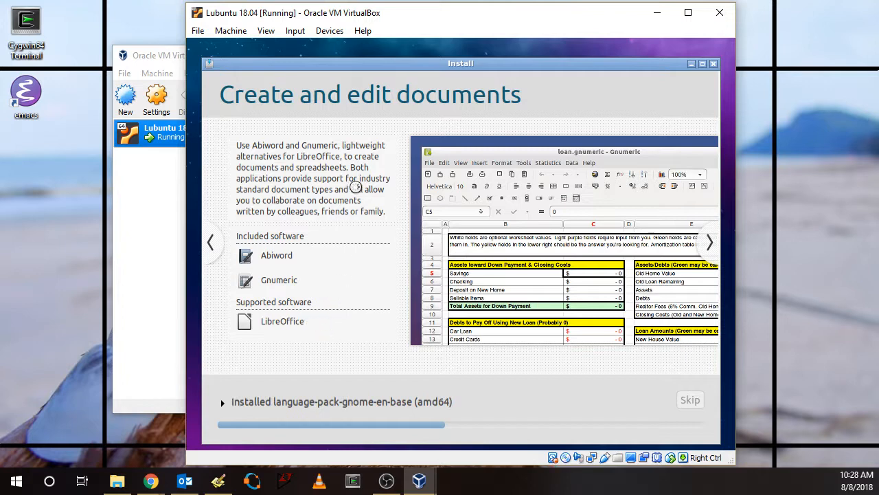
click(711, 243)
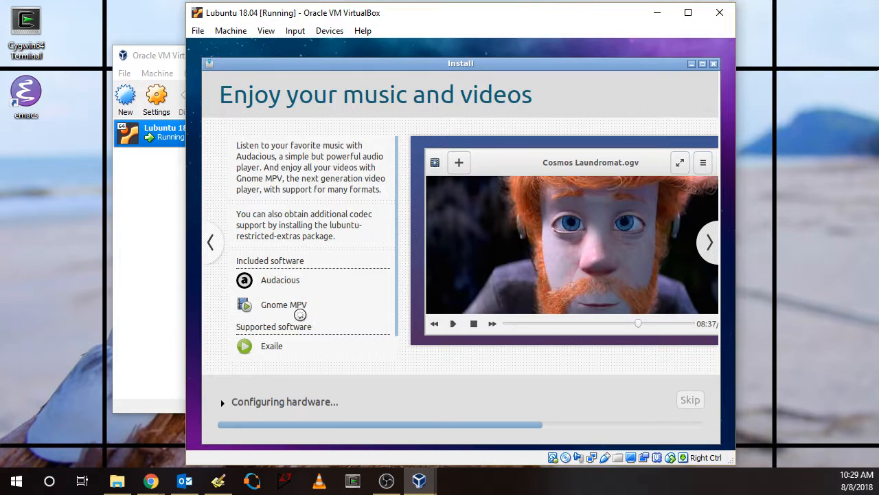
click(710, 245)
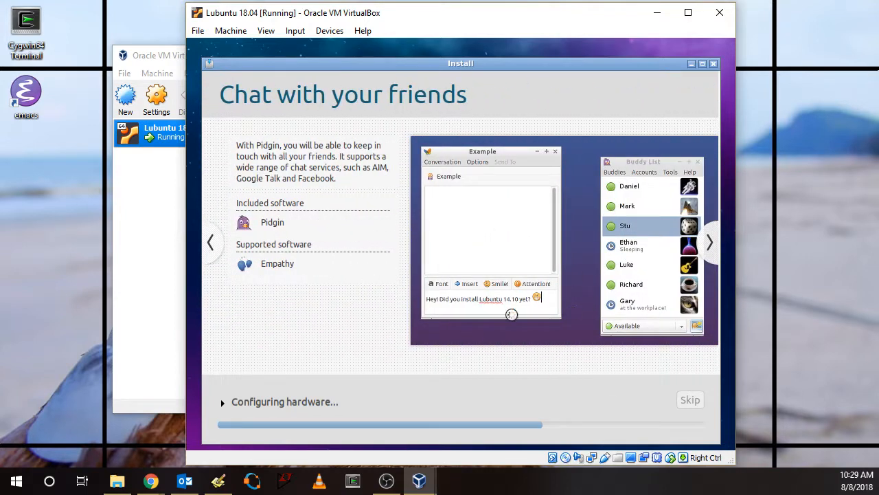
click(711, 245)
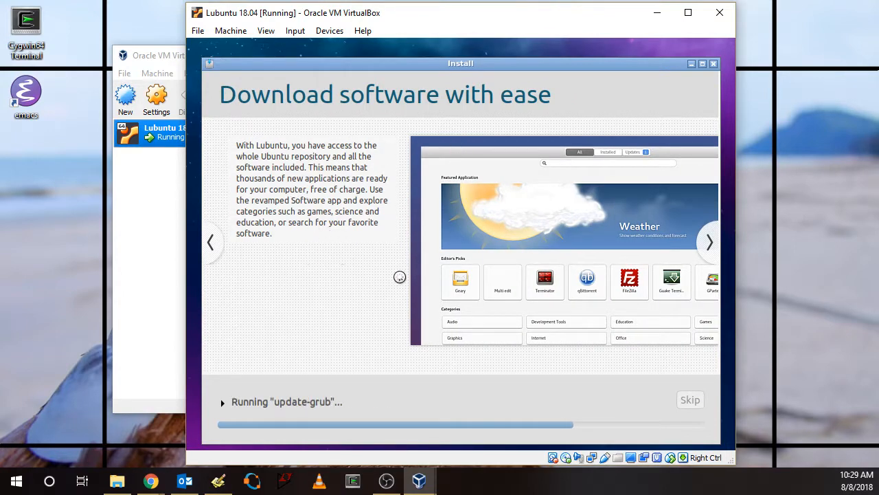
click(710, 246)
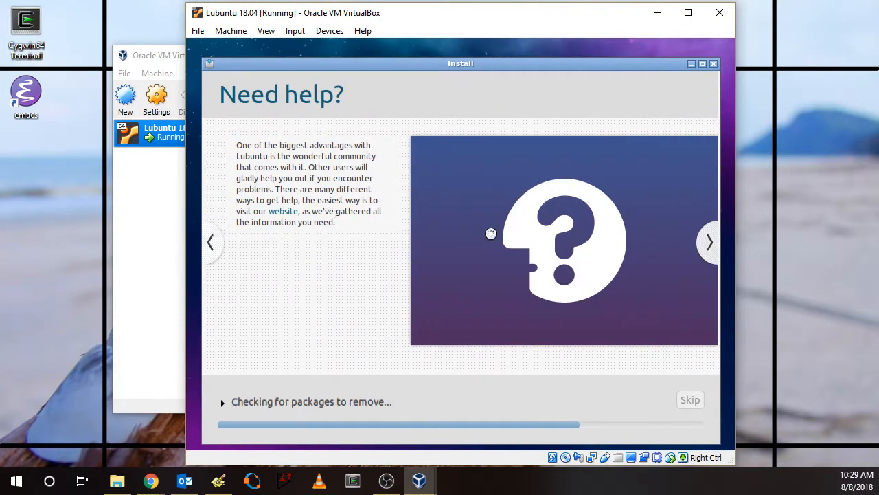
click(710, 241)
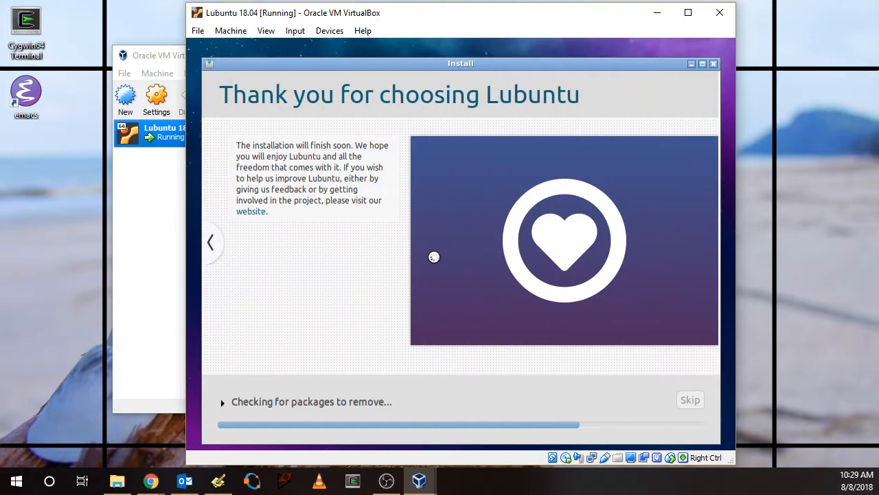